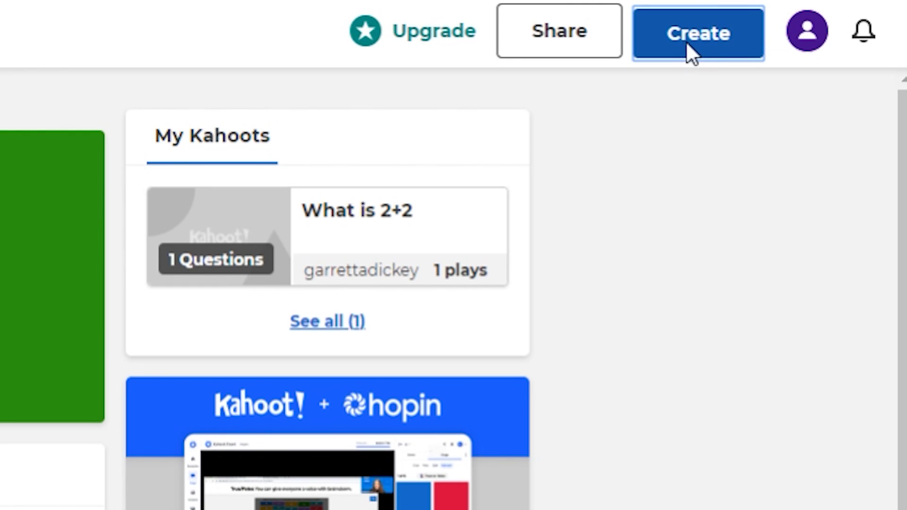
Start a new blank kahoot instead of a template from the Create menu
{"action": "left_click", "coordinate": [824, 18]}
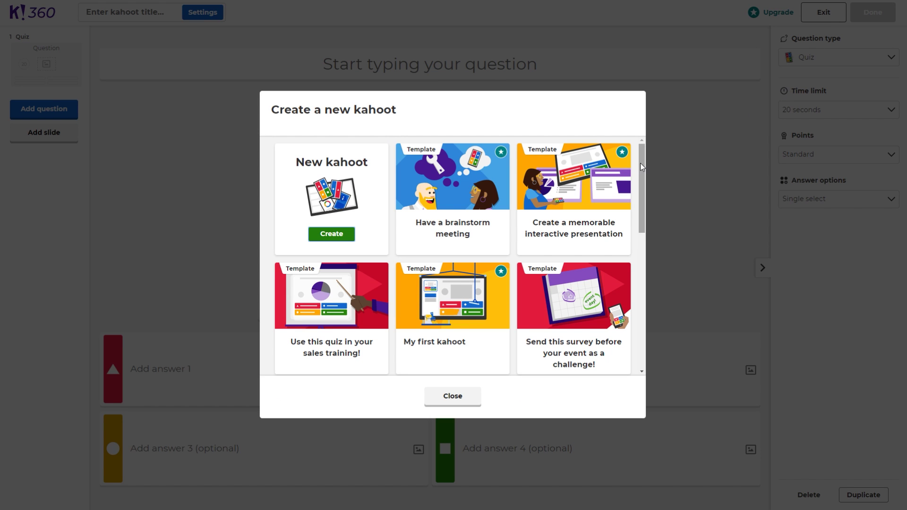
{"action": "mouse_move", "coordinate": [641, 164]}
{"action": "left_mouse_down"}
{"action": "mouse_move", "coordinate": [641, 277]}
{"action": "mouse_move", "coordinate": [640, 160]}
{"action": "left_mouse_up"}
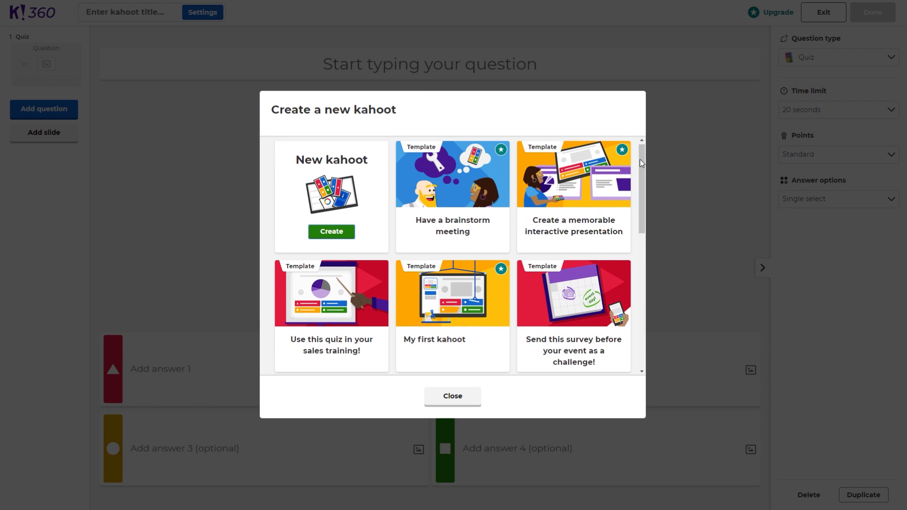
{"action": "left_click", "coordinate": [357, 203]}
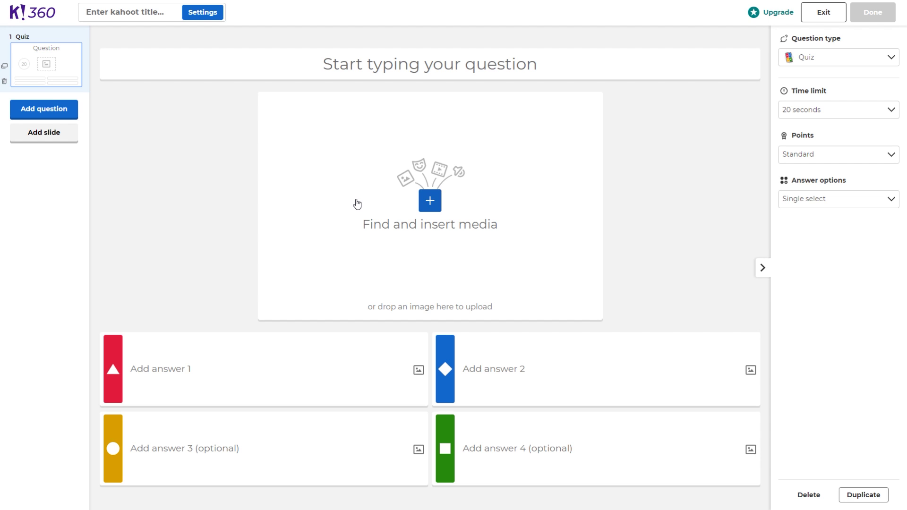
Write question 'What is 2+2?' with answers 3, 5, 6 and 4, marking 4 correct
{"action": "left_click", "coordinate": [396, 71]}
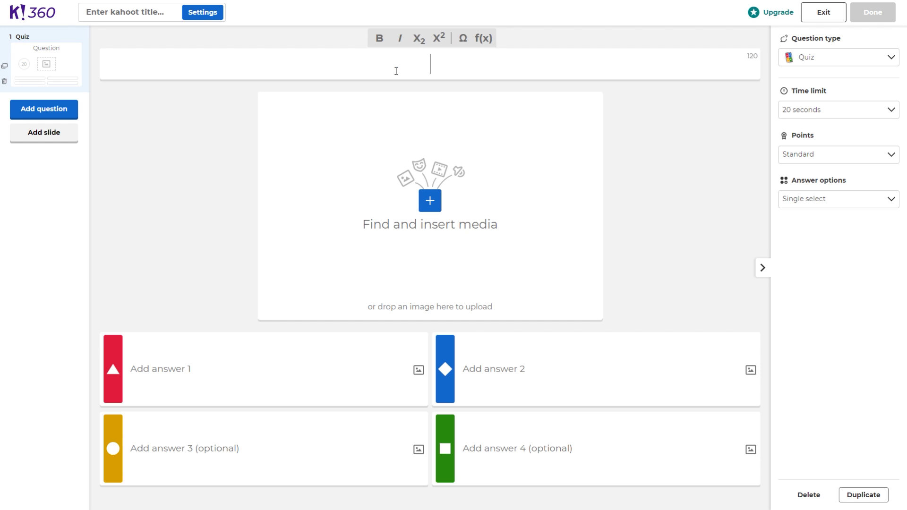
{"action": "type", "text": "What is 2+2"}
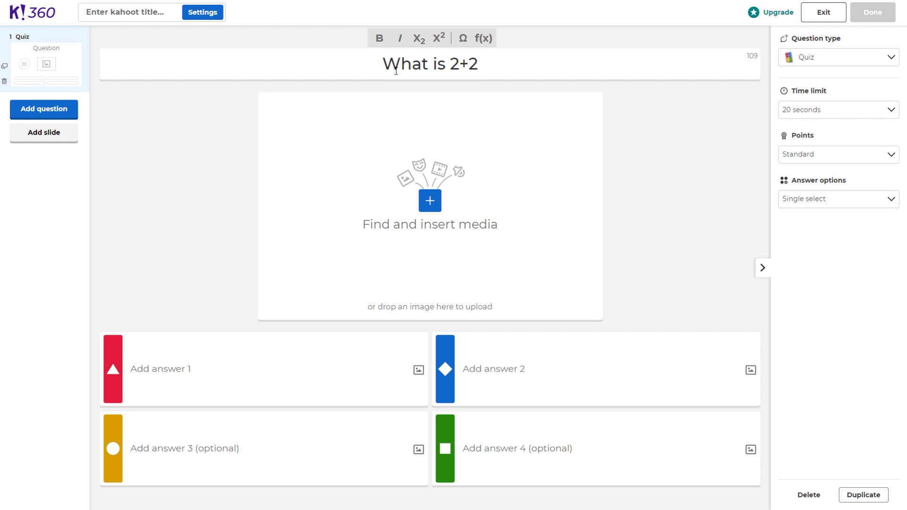
{"action": "type", "text": "?"}
{"action": "left_click", "coordinate": [187, 367]}
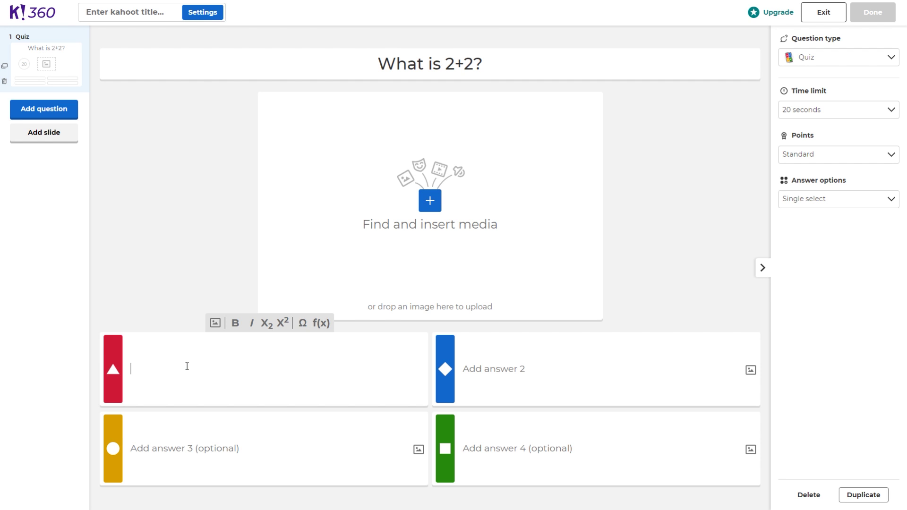
{"action": "type", "text": "3"}
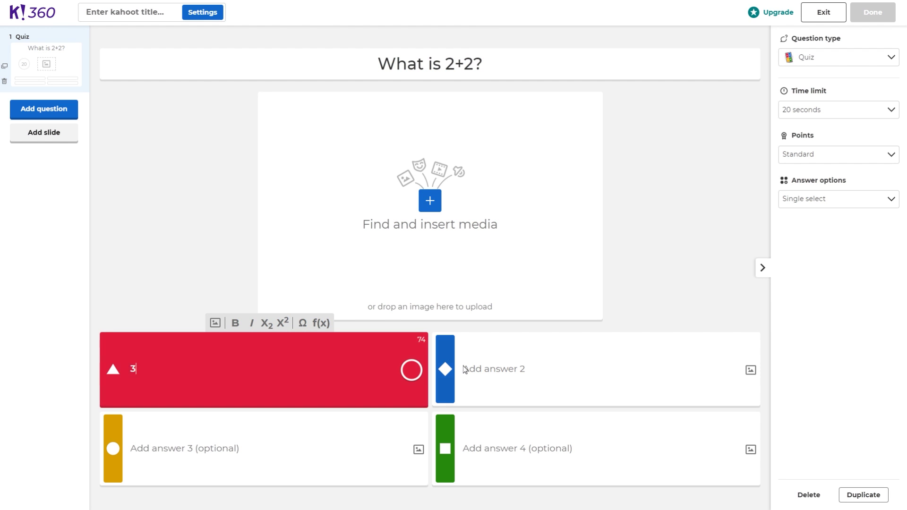
{"action": "left_click", "coordinate": [468, 369]}
{"action": "type", "text": "5"}
{"action": "left_click", "coordinate": [213, 450]}
{"action": "type", "text": "6"}
{"action": "left_click", "coordinate": [485, 444]}
{"action": "type", "text": "4"}
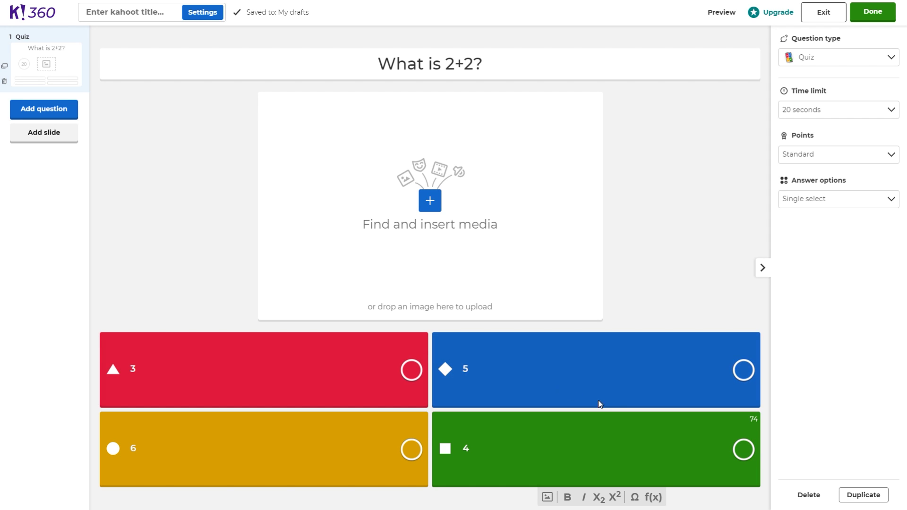
{"action": "left_click", "coordinate": [743, 450]}
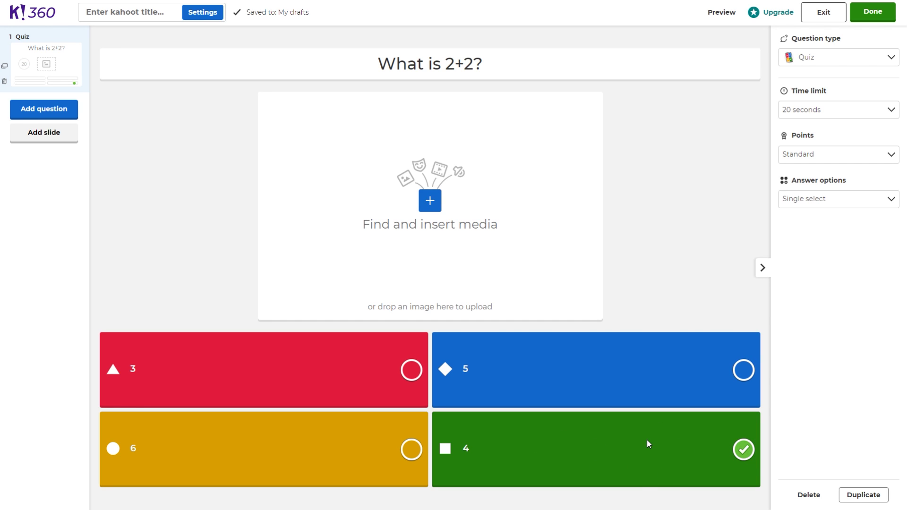
Attach the laptop-and-formulas image to question 1, then bring up the new-question types
{"action": "left_click", "coordinate": [429, 201]}
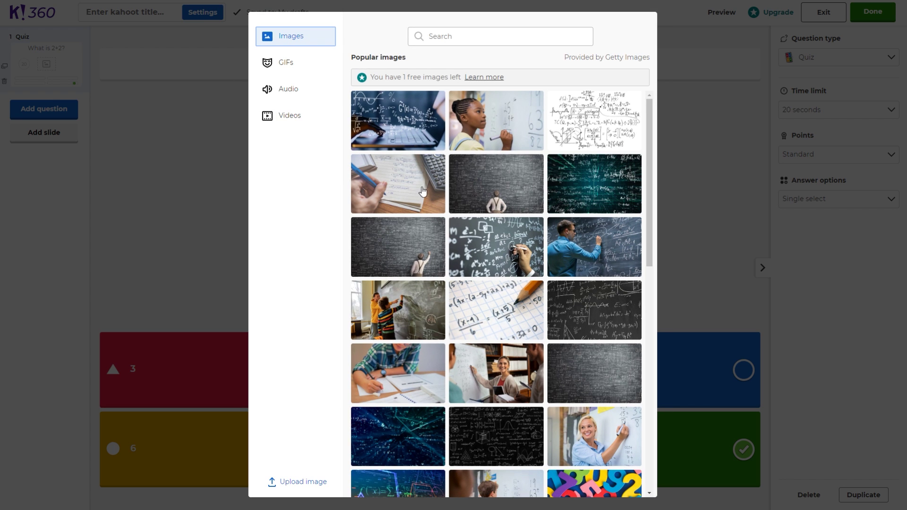
{"action": "left_click", "coordinate": [421, 134]}
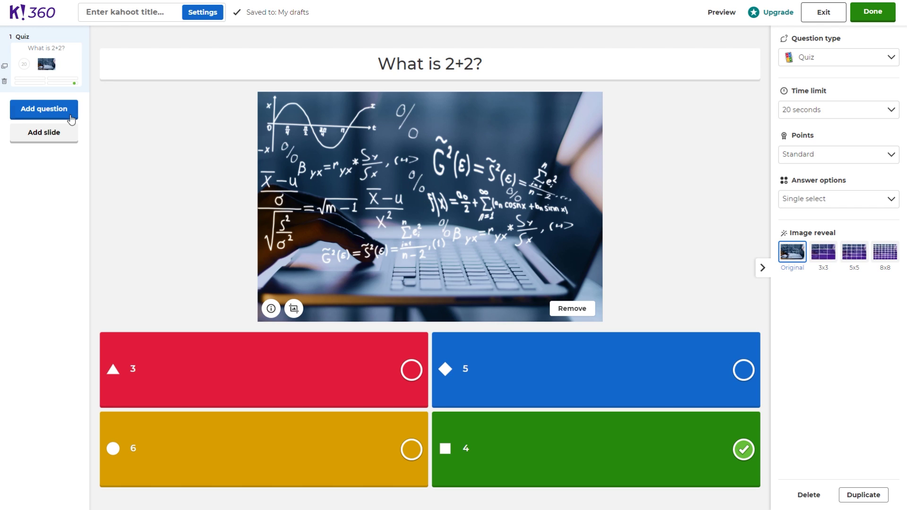
{"action": "left_click", "coordinate": [52, 114]}
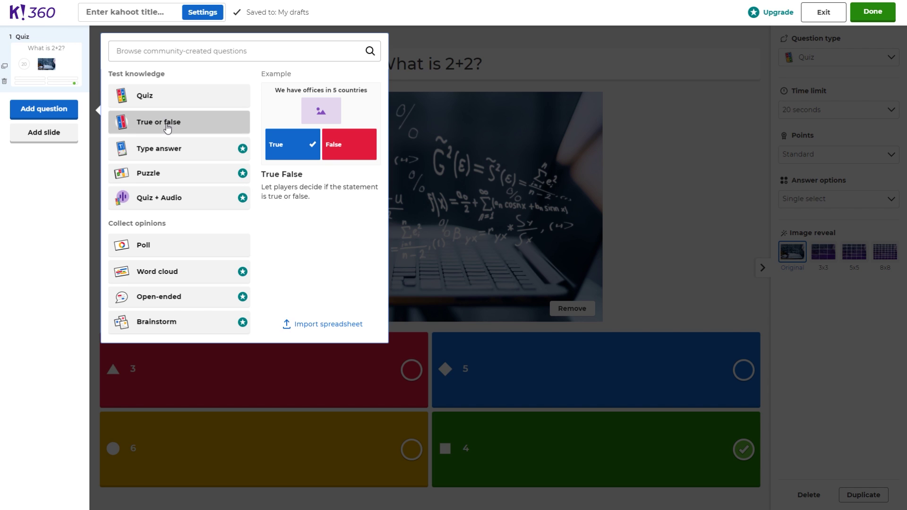
Add quiz question 'What is 4+4?' with answers 9, 10, 7 and 8, marking 8 correct
{"action": "left_click", "coordinate": [166, 97]}
{"action": "left_click", "coordinate": [359, 63]}
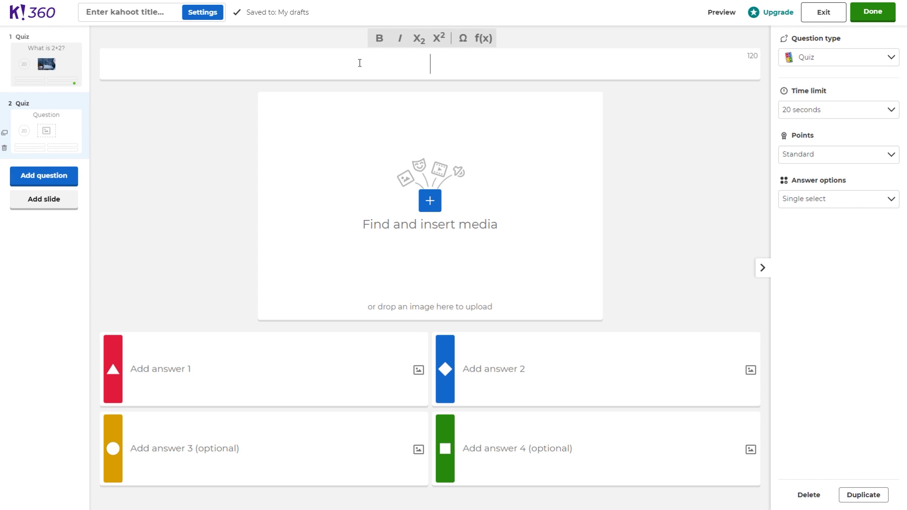
{"action": "type", "text": "What is"}
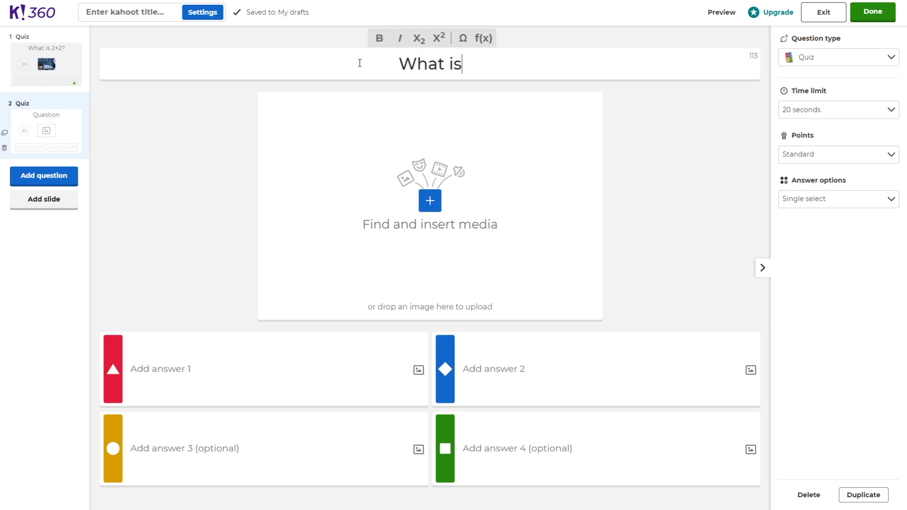
{"action": "type", "text": " 4+4?"}
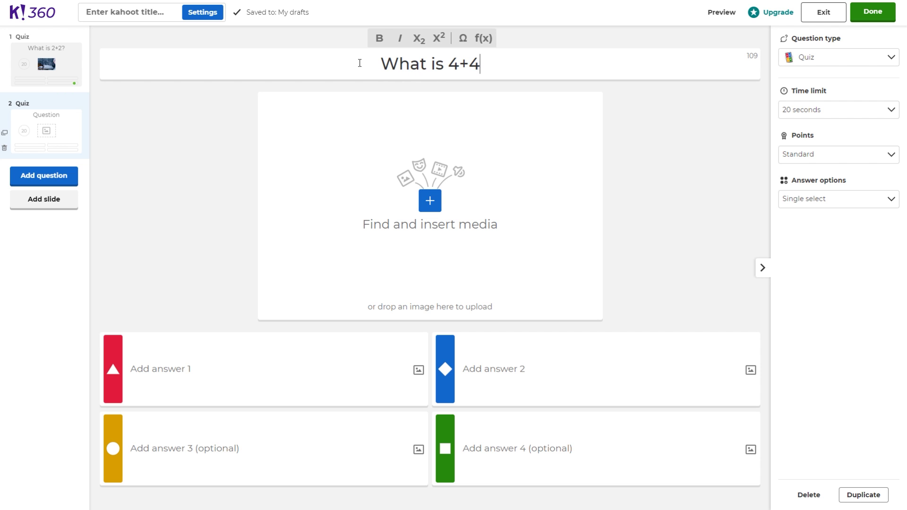
{"action": "left_click", "coordinate": [189, 369]}
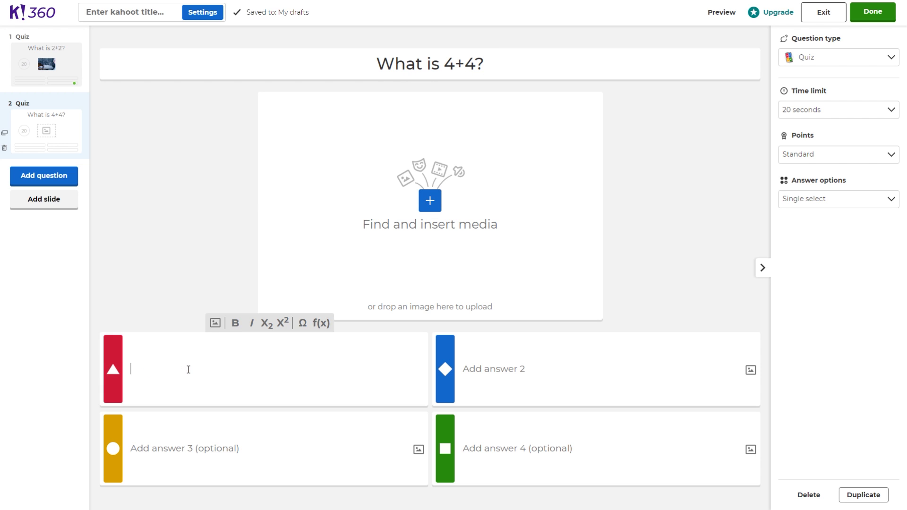
{"action": "type", "text": "9"}
{"action": "left_click", "coordinate": [483, 370]}
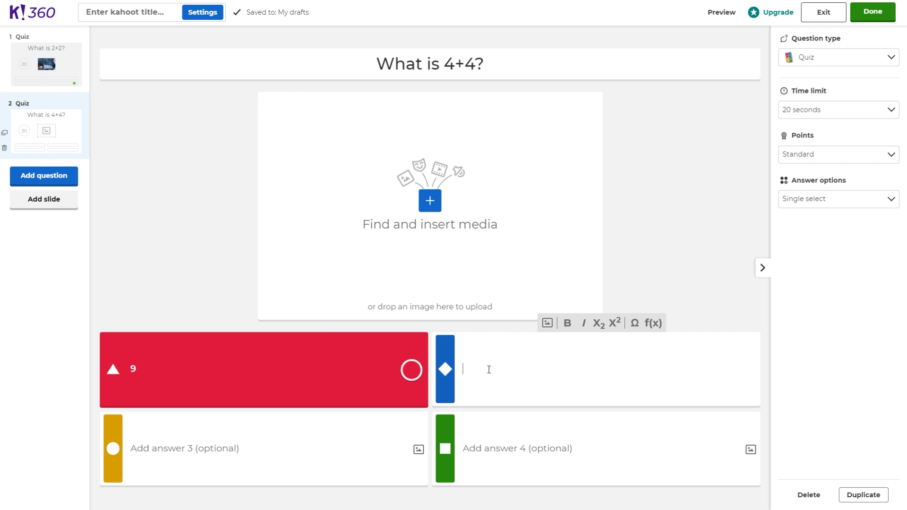
{"action": "type", "text": "10"}
{"action": "left_click", "coordinate": [253, 447]}
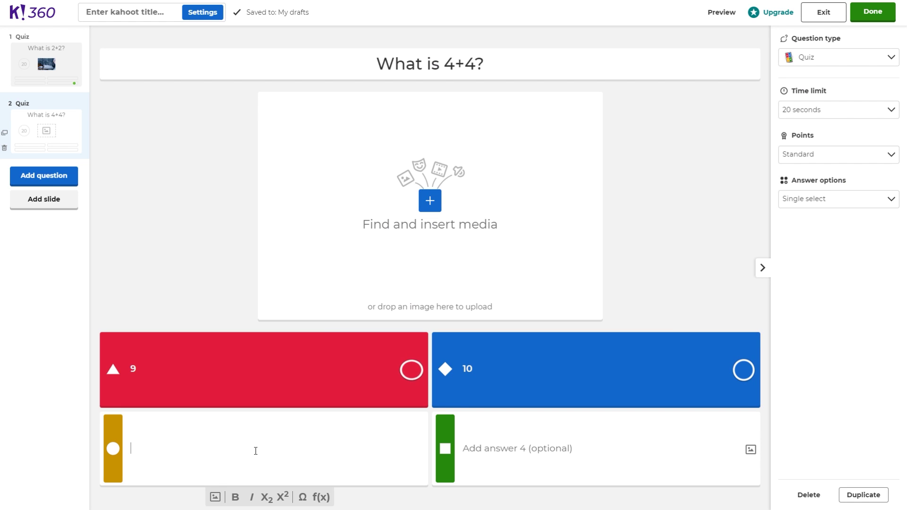
{"action": "type", "text": "7"}
{"action": "left_click", "coordinate": [499, 447]}
{"action": "type", "text": "8"}
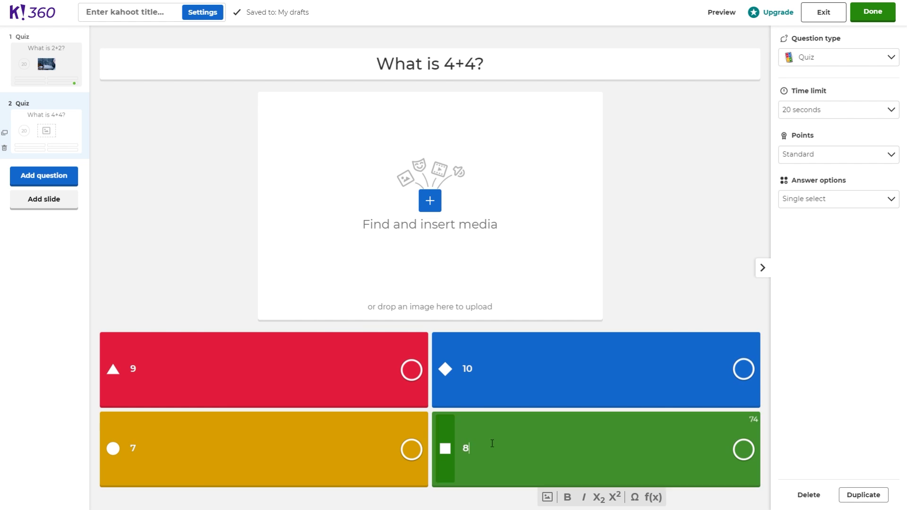
{"action": "left_click", "coordinate": [743, 449]}
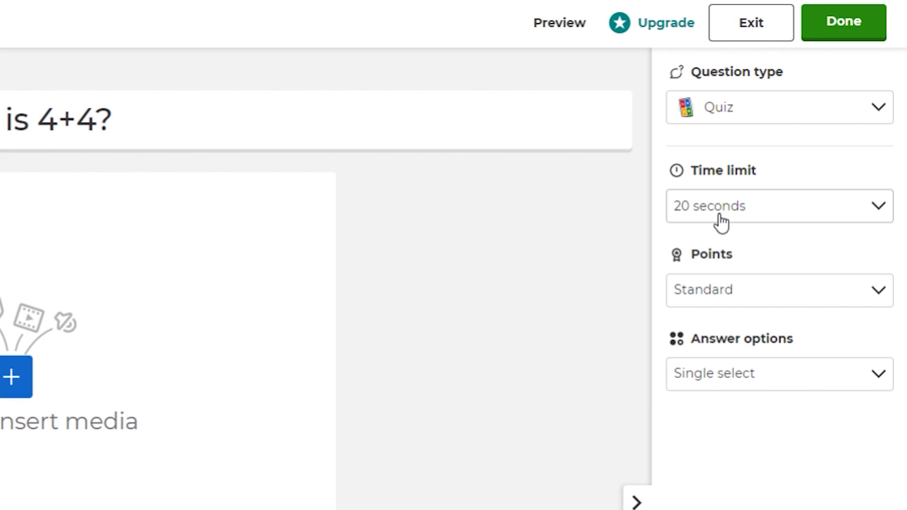
{"action": "left_click", "coordinate": [723, 212]}
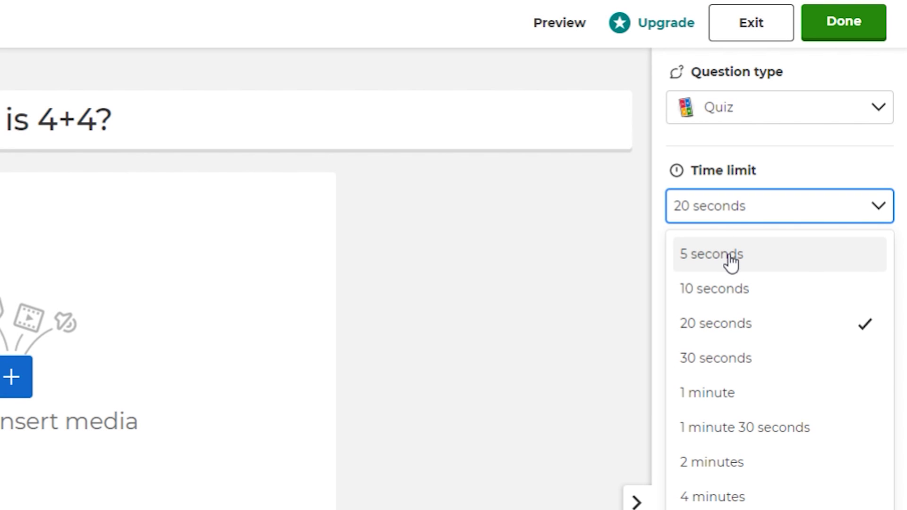
{"action": "left_click", "coordinate": [732, 218]}
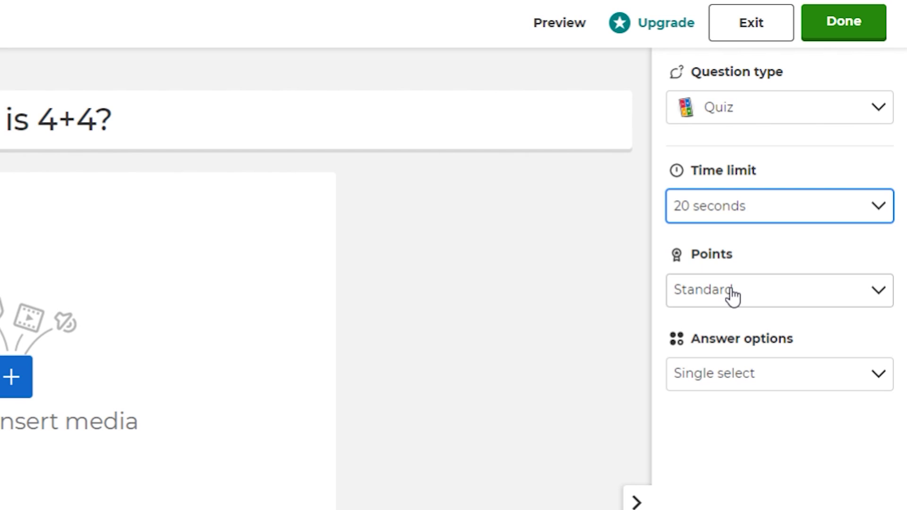
{"action": "scroll", "coordinate": [733, 292], "scroll_direction": "down", "scroll_amount": 3}
{"action": "left_click", "coordinate": [744, 243]}
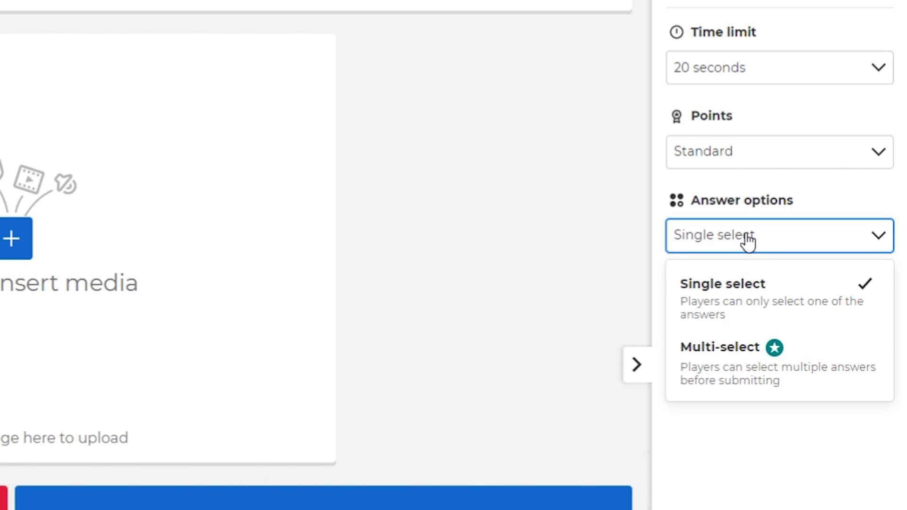
{"action": "left_click", "coordinate": [747, 241]}
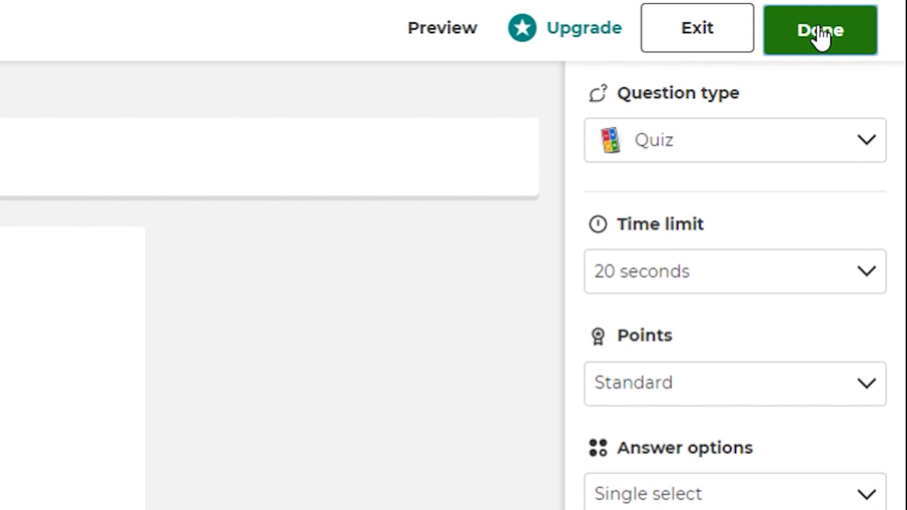
Finish the quiz, title it 'Streamyard', and return to the library
{"action": "left_click", "coordinate": [871, 15]}
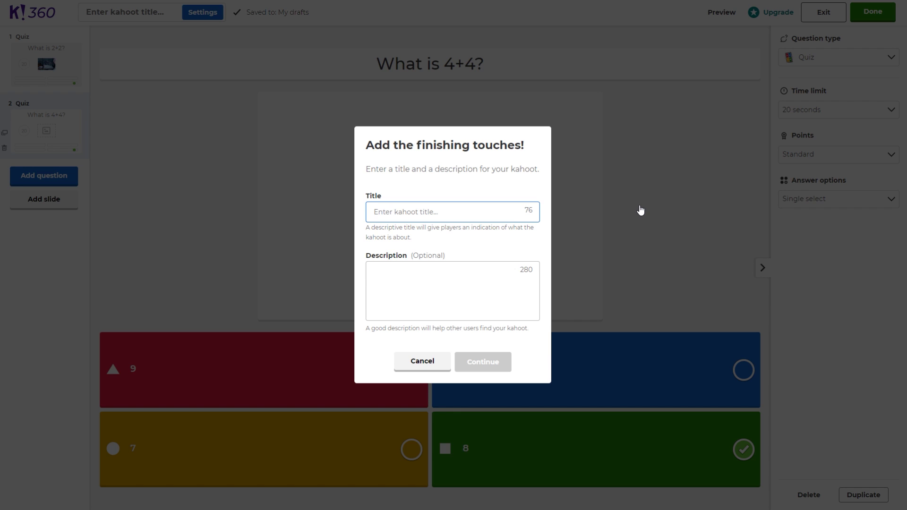
{"action": "type", "text": "Streamyard"}
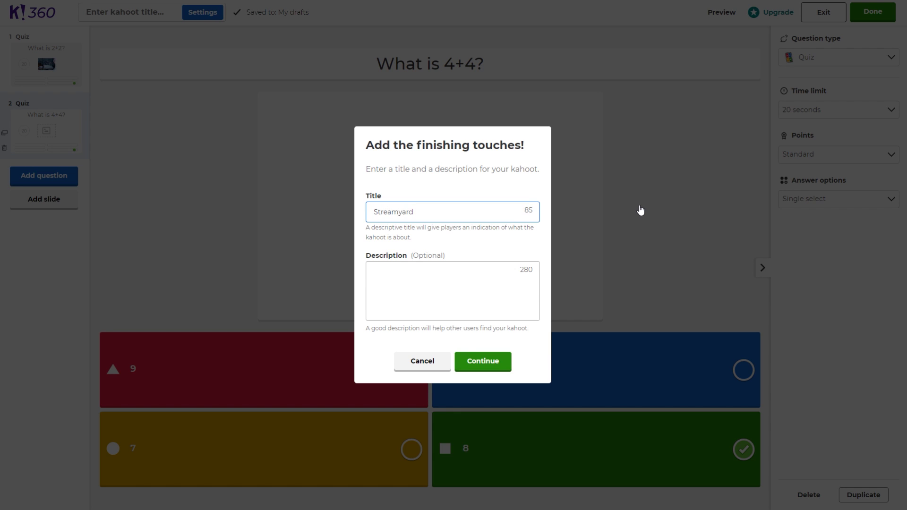
{"action": "left_click", "coordinate": [448, 272]}
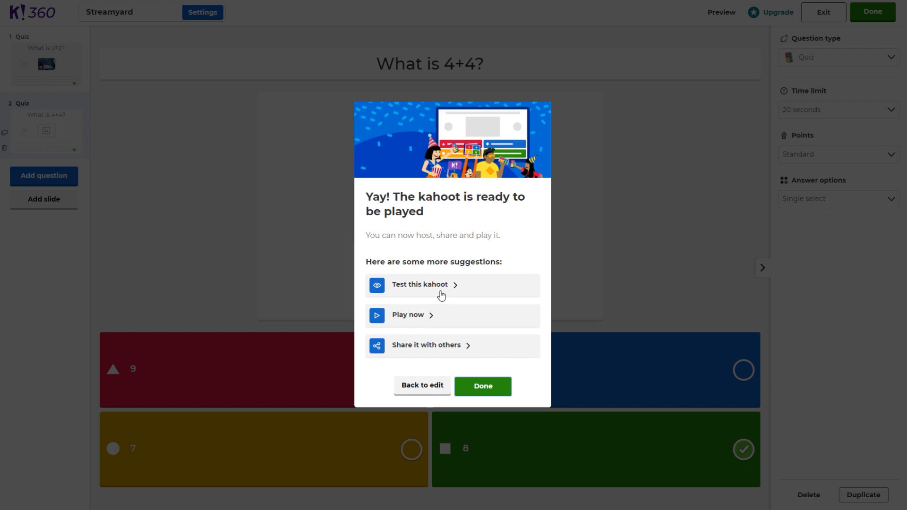
{"action": "left_click", "coordinate": [484, 388]}
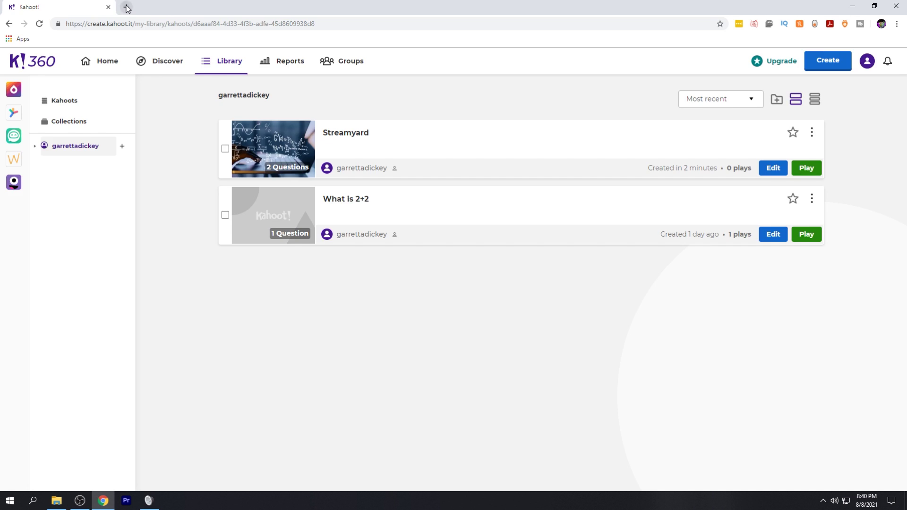
Go to streamyard.com in a new tab and enter the Kahoot broadcast's studio
{"action": "left_click", "coordinate": [126, 7]}
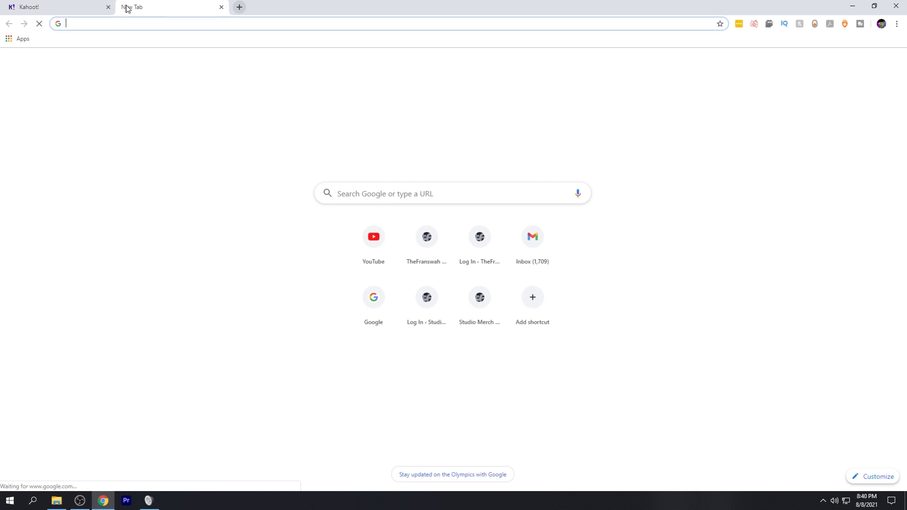
{"action": "type", "text": "st"}
{"action": "key", "text": "Return"}
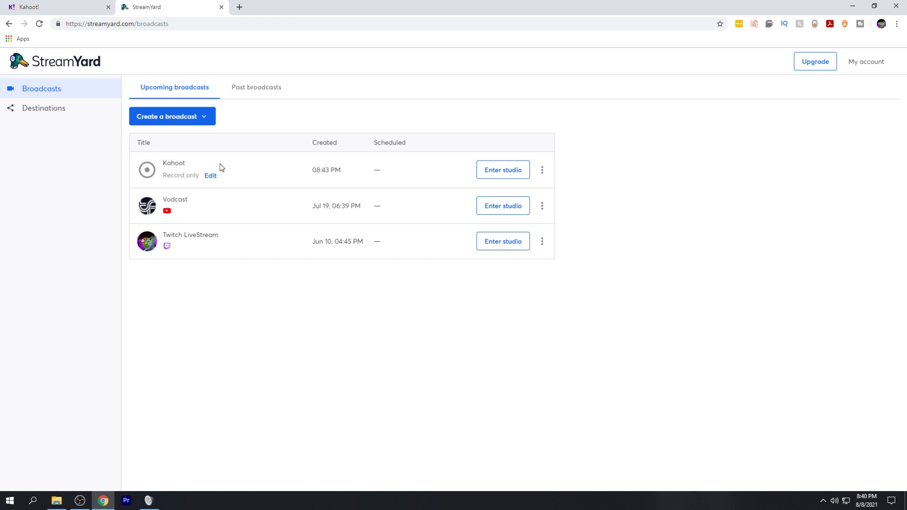
{"action": "left_click", "coordinate": [502, 171]}
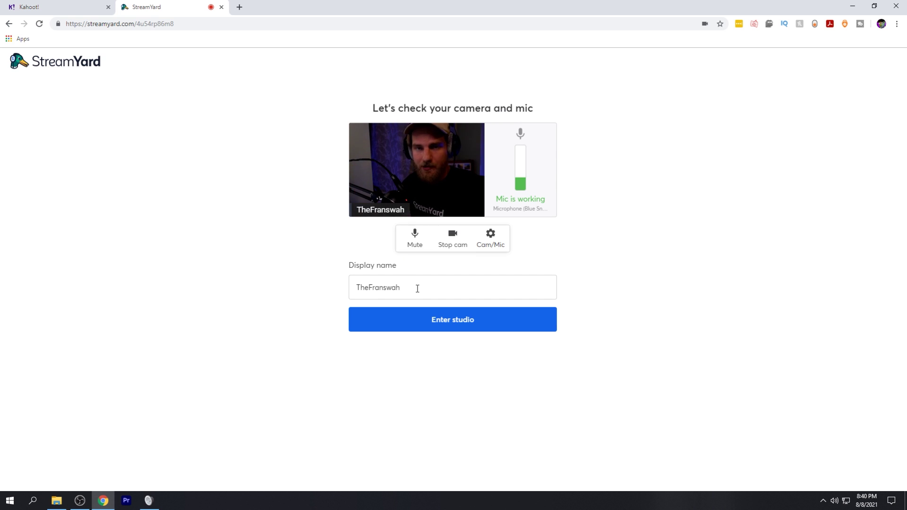
Join the studio and share the Kahoot! Chrome tab onto the stage
{"action": "left_click", "coordinate": [423, 320]}
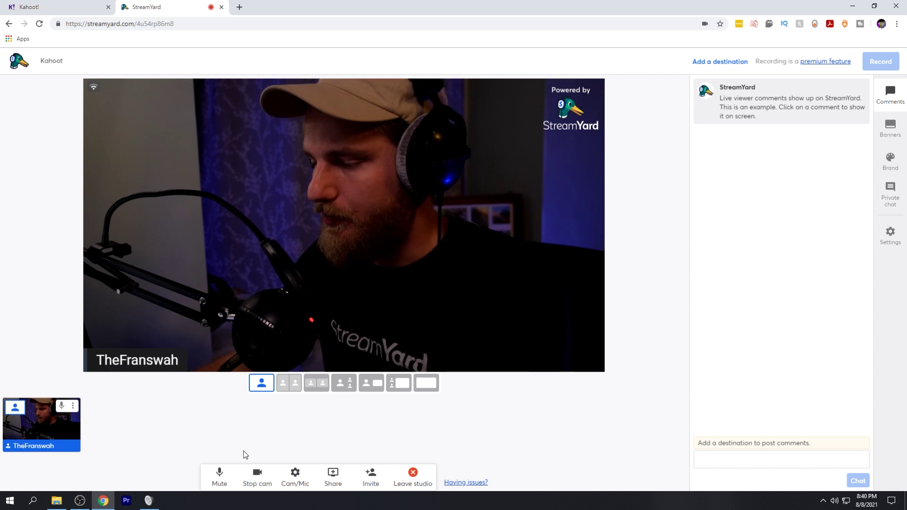
{"action": "left_click", "coordinate": [328, 479]}
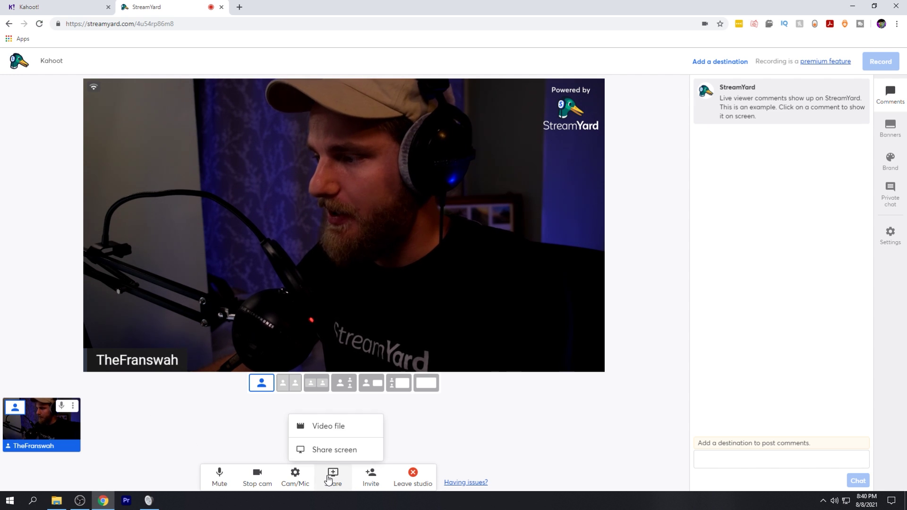
{"action": "left_click", "coordinate": [326, 450]}
{"action": "left_click", "coordinate": [397, 336]}
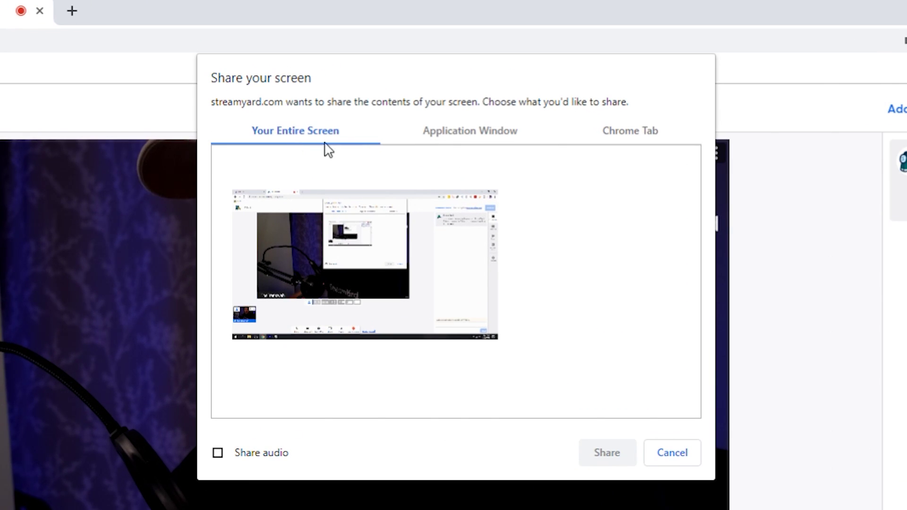
{"action": "left_click", "coordinate": [450, 137]}
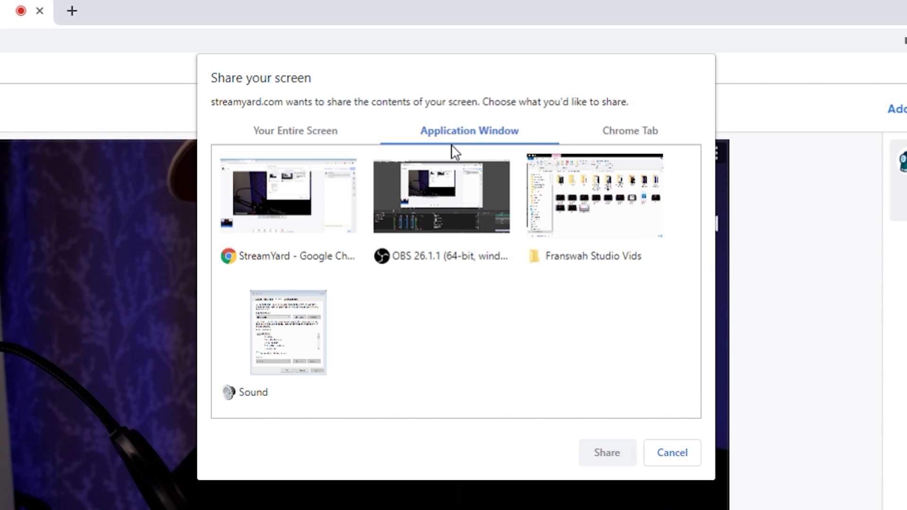
{"action": "left_click", "coordinate": [628, 133]}
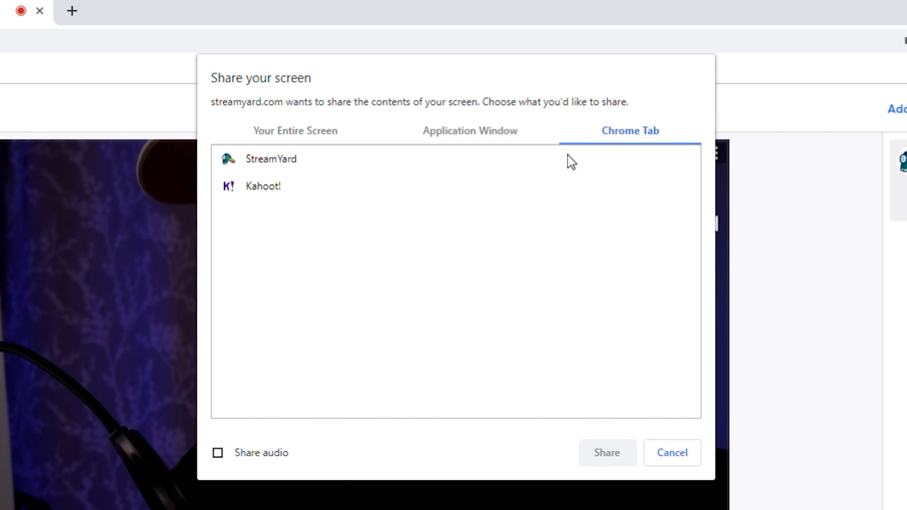
{"action": "left_click", "coordinate": [263, 189]}
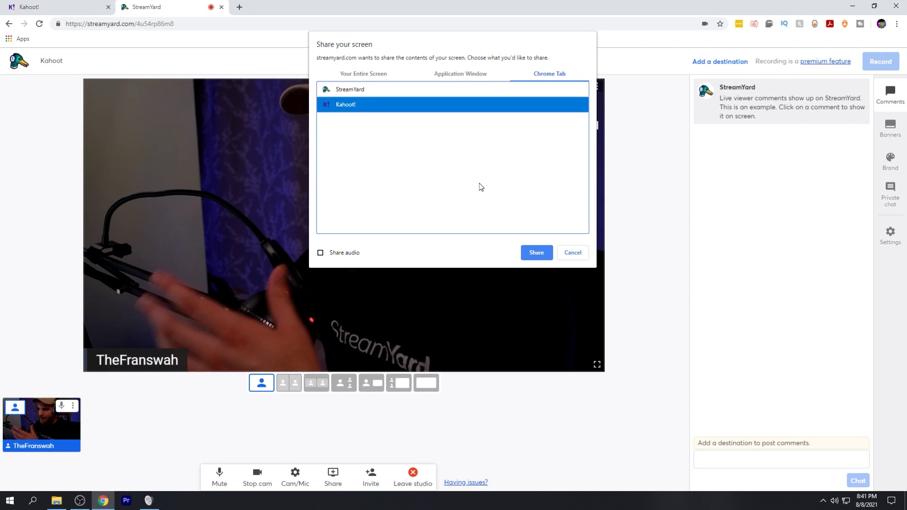
{"action": "left_click", "coordinate": [535, 253]}
{"action": "key", "text": "ctrl+Tab"}
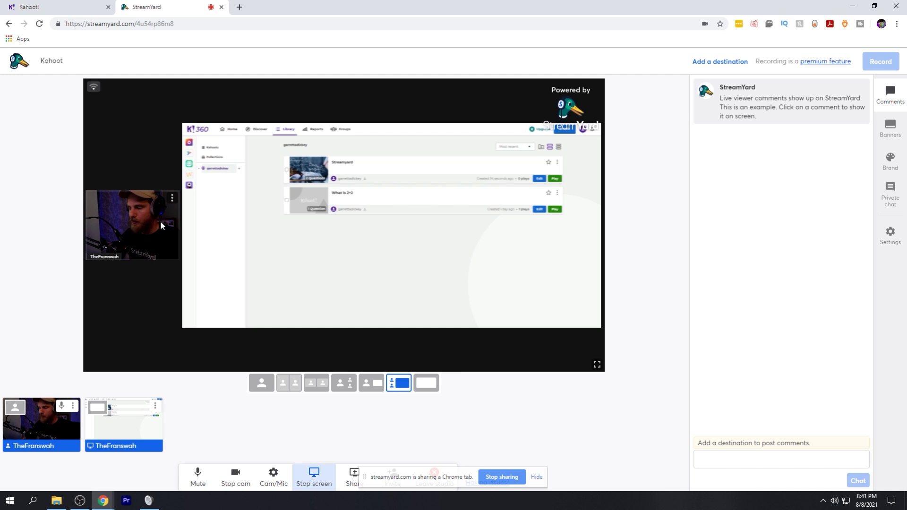
Try the stage layouts, settle on large screen share with small webcam, then return to Kahoot!
{"action": "left_click", "coordinate": [372, 384]}
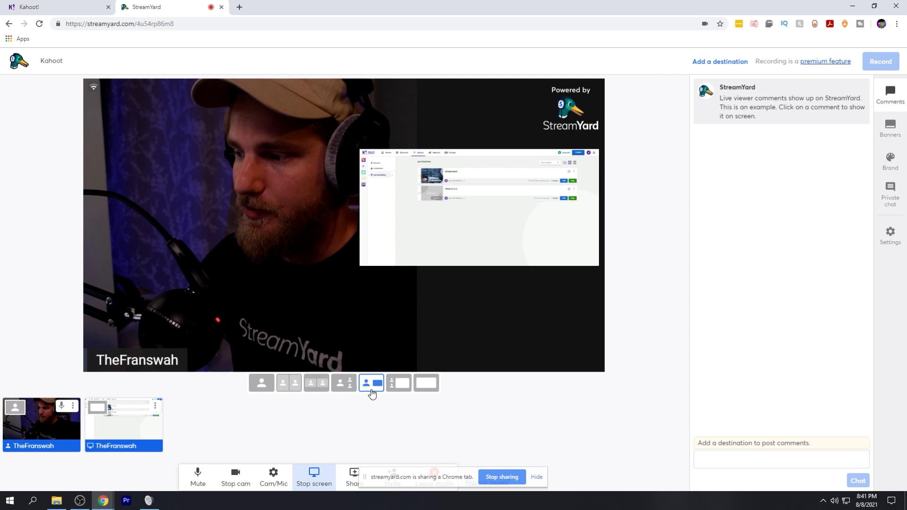
{"action": "left_click", "coordinate": [401, 386]}
{"action": "left_click", "coordinate": [425, 390]}
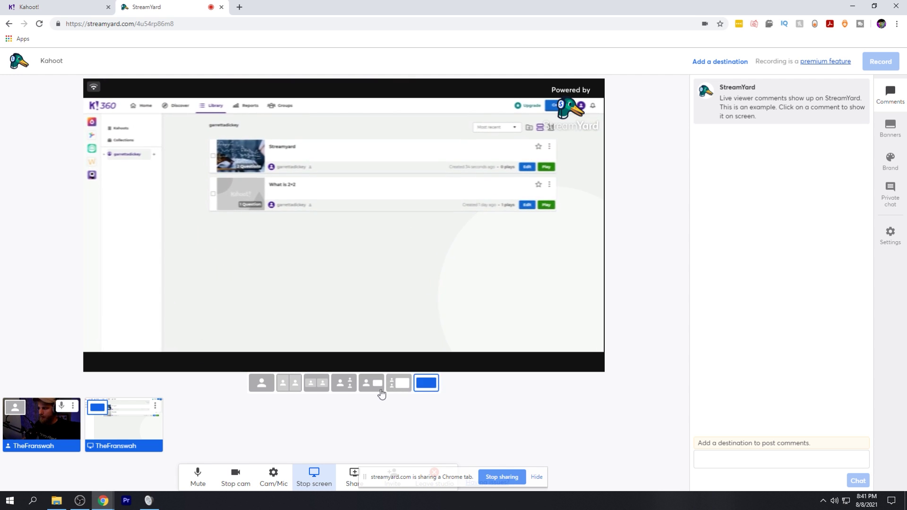
{"action": "left_click", "coordinate": [376, 389]}
{"action": "left_click", "coordinate": [344, 386]}
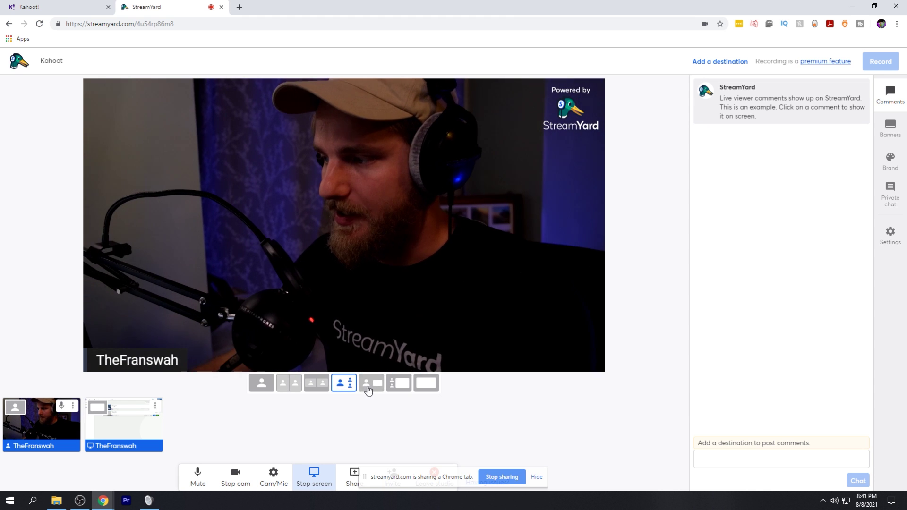
{"action": "left_click", "coordinate": [368, 389]}
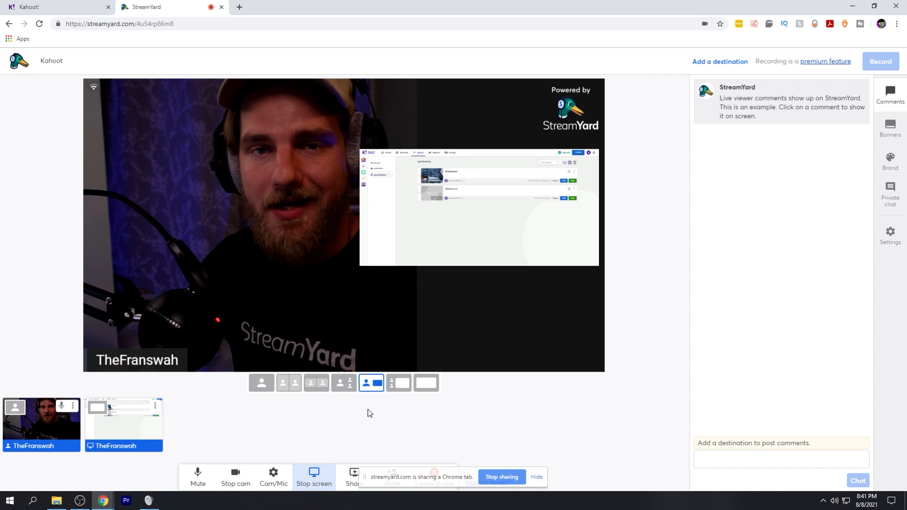
{"action": "left_click", "coordinate": [398, 383]}
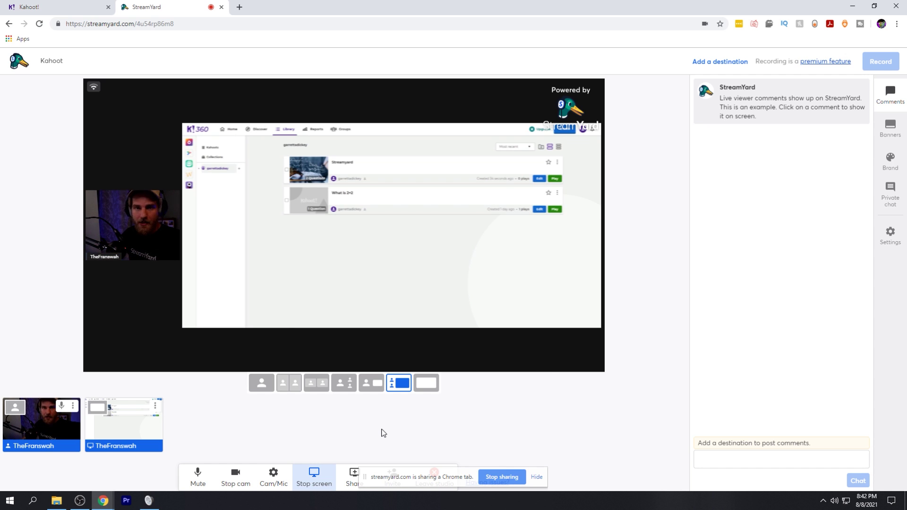
{"action": "left_click", "coordinate": [75, 4]}
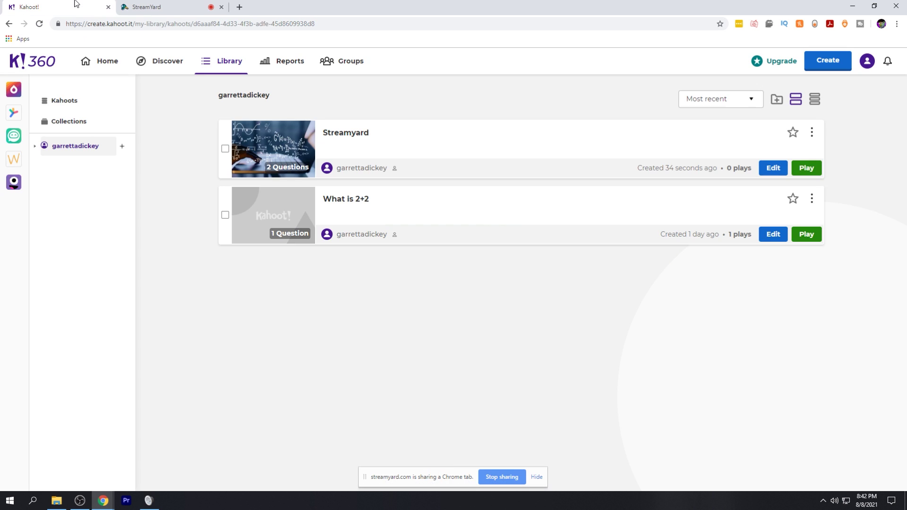
Launch a Classic player-vs-player game of Streamyard and select the lobby's game PIN
{"action": "left_click", "coordinate": [226, 150]}
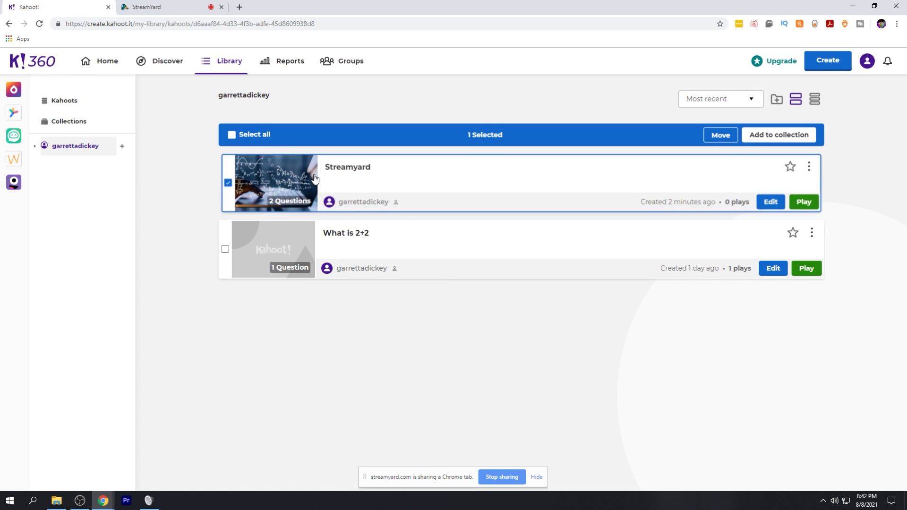
{"action": "left_click", "coordinate": [246, 180]}
{"action": "left_click", "coordinate": [70, 296]}
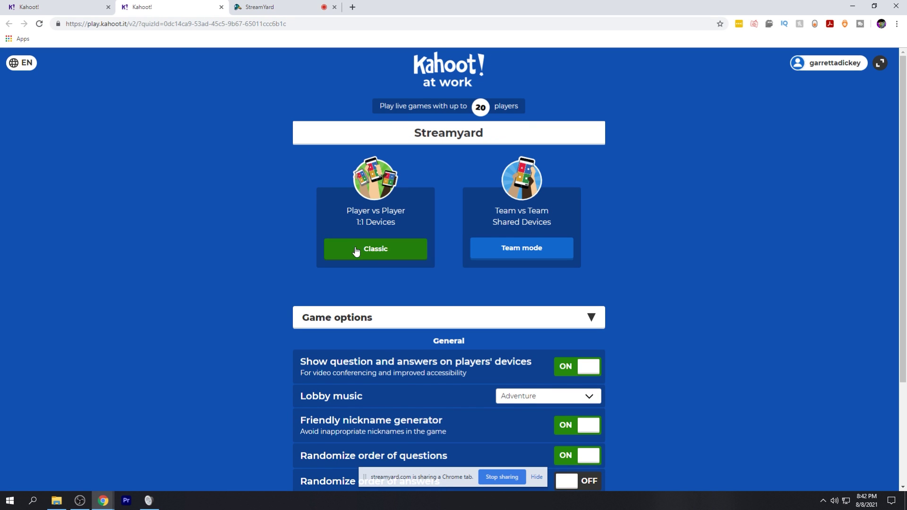
{"action": "left_click", "coordinate": [372, 262]}
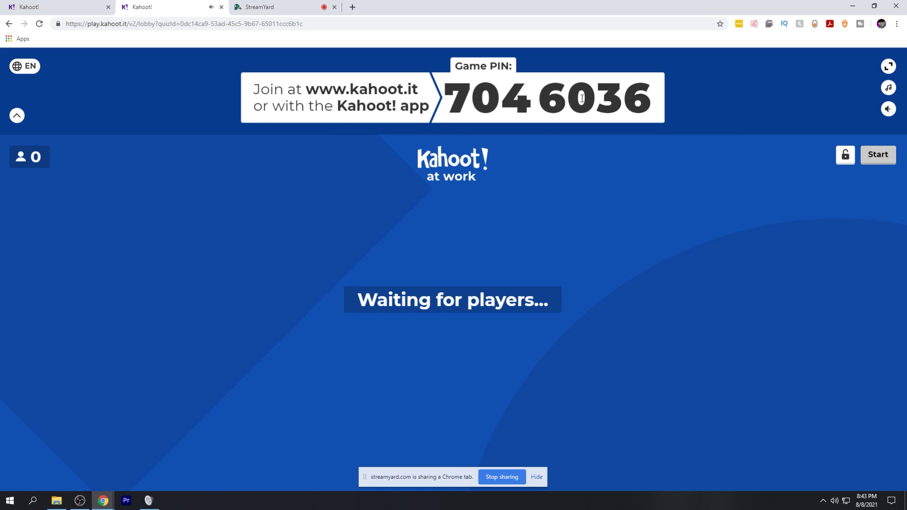
{"action": "left_click_drag", "start_coordinate": [641, 94], "coordinate": [443, 100]}
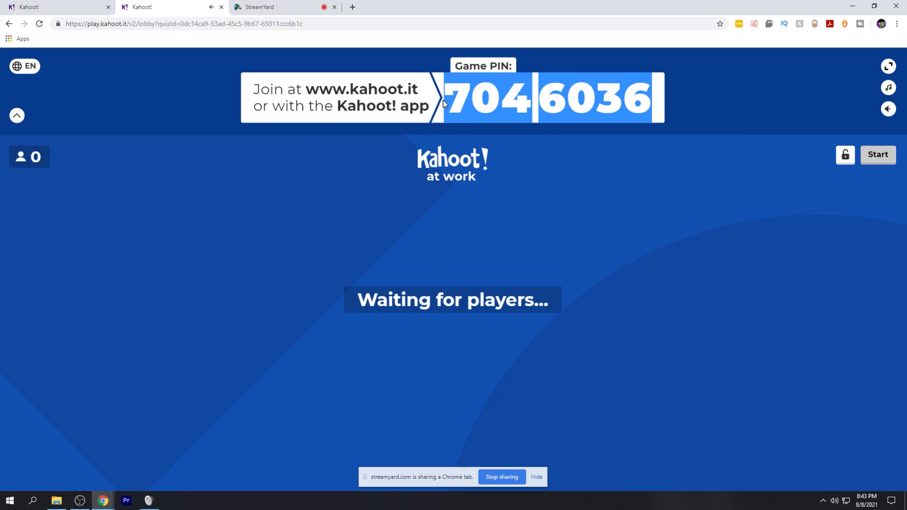
{"action": "left_click", "coordinate": [329, 151]}
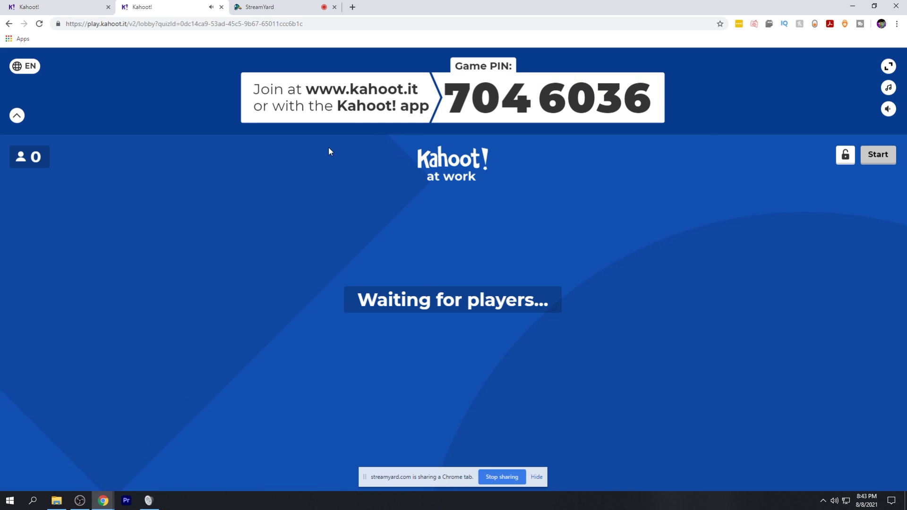
Remove the old share from the stage and share a Kahoot Chrome tab again
{"action": "left_click", "coordinate": [292, 8]}
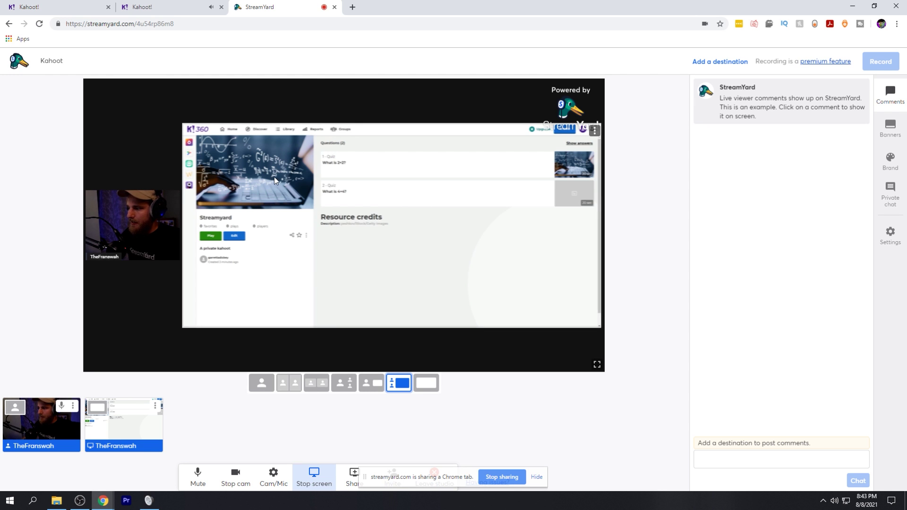
{"action": "left_click", "coordinate": [167, 9]}
{"action": "left_click", "coordinate": [266, 6]}
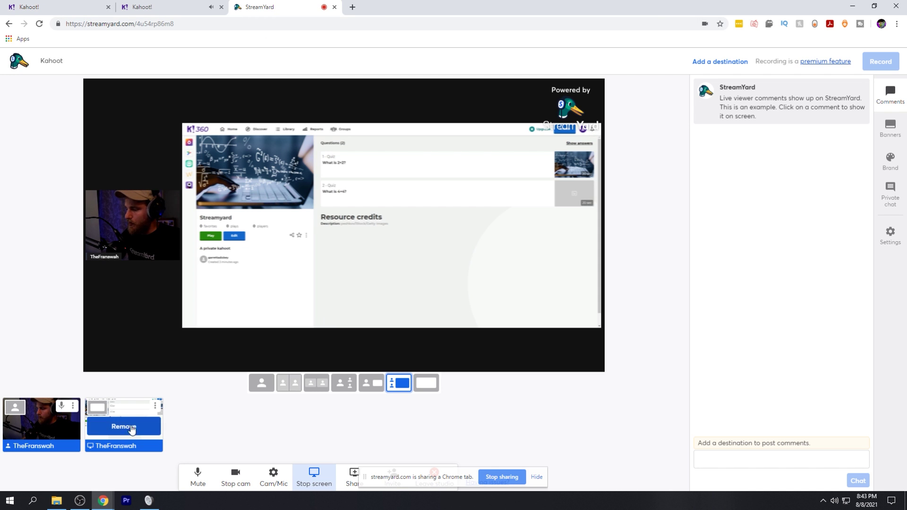
{"action": "left_click", "coordinate": [136, 427]}
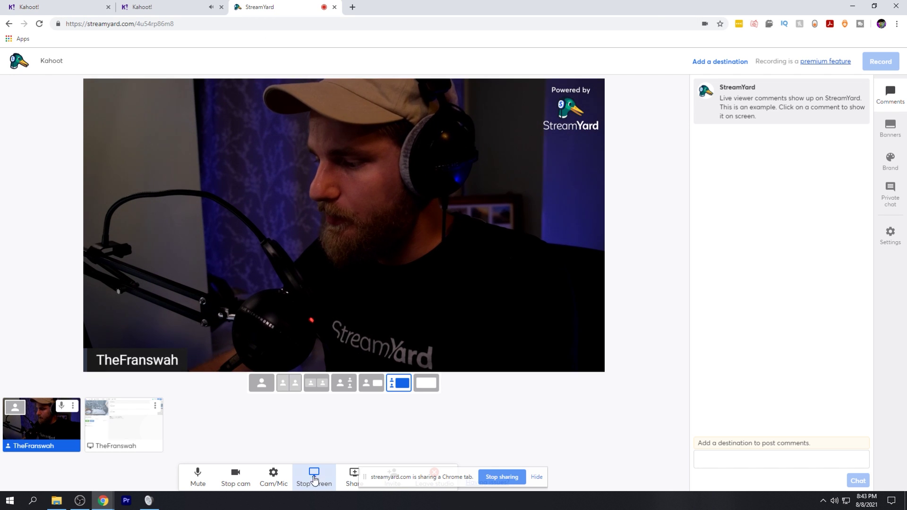
{"action": "left_click", "coordinate": [358, 471]}
{"action": "left_click", "coordinate": [354, 449]}
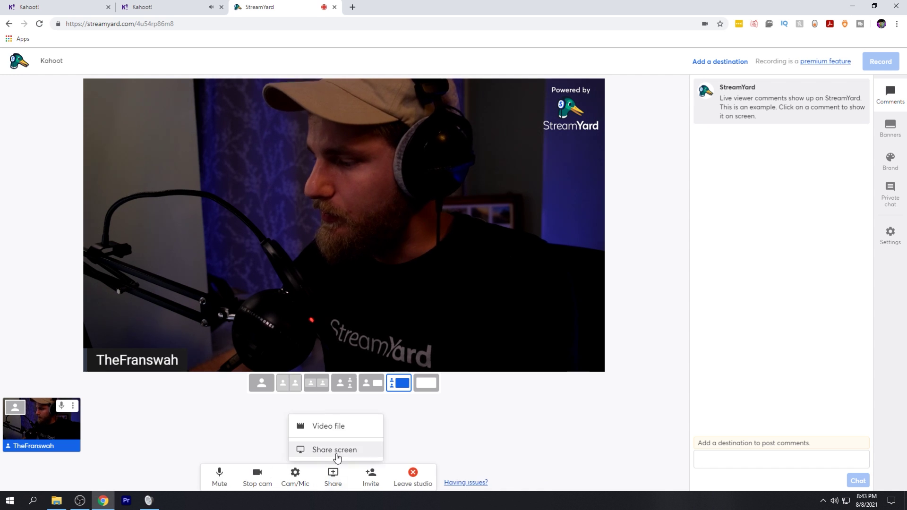
{"action": "left_click", "coordinate": [354, 449]}
{"action": "left_click", "coordinate": [409, 336]}
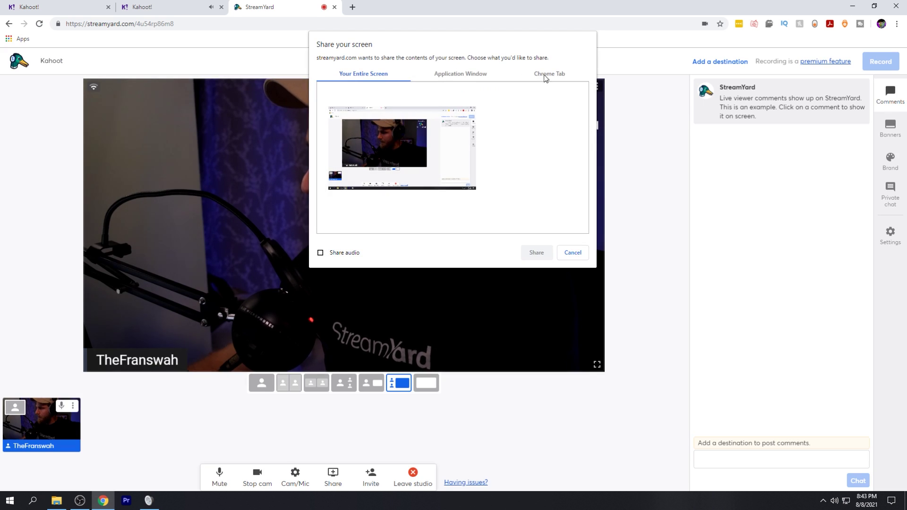
{"action": "left_click", "coordinate": [543, 74]}
{"action": "left_click", "coordinate": [357, 121]}
{"action": "left_click", "coordinate": [535, 253]}
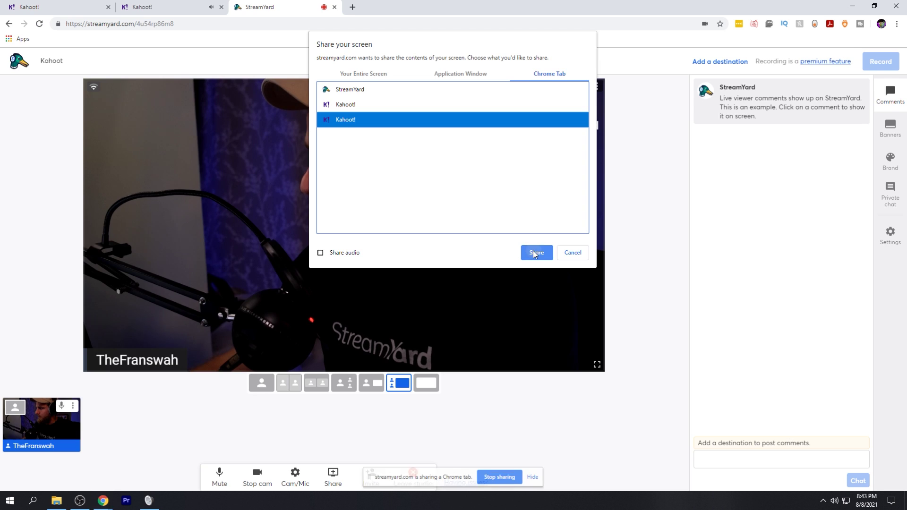
Replace the wrongly shared tab with the Kahoot lobby tab
{"action": "left_click", "coordinate": [156, 6]}
{"action": "left_click", "coordinate": [265, 7]}
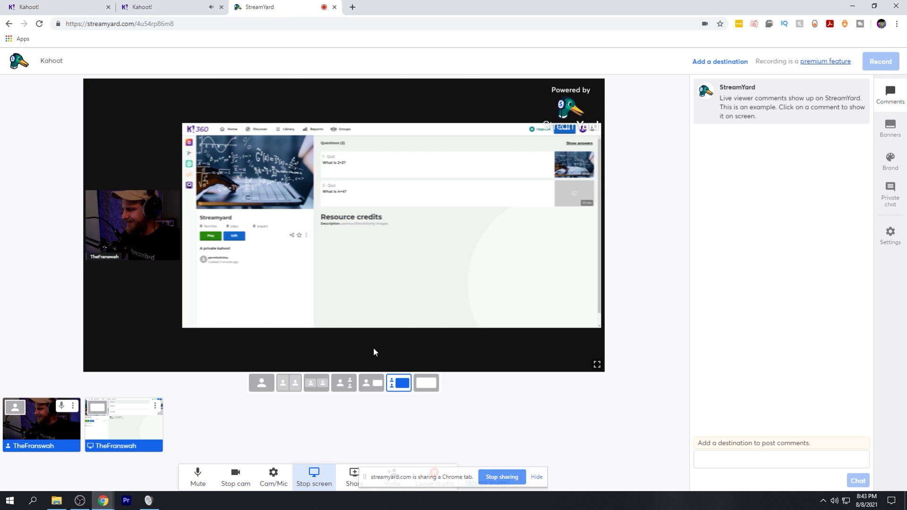
{"action": "left_click", "coordinate": [314, 476]}
{"action": "left_click", "coordinate": [333, 476]}
{"action": "left_click", "coordinate": [333, 450]}
{"action": "left_click", "coordinate": [427, 336]}
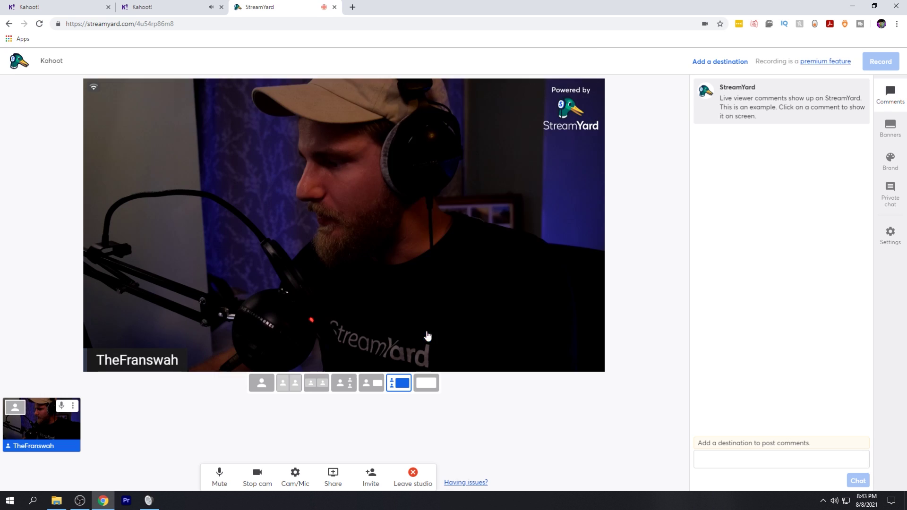
{"action": "left_click", "coordinate": [557, 74]}
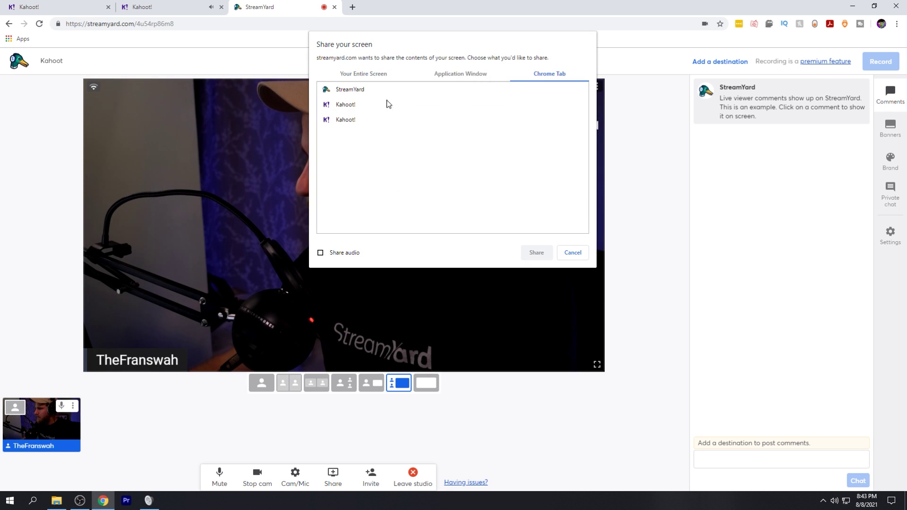
{"action": "left_click", "coordinate": [388, 104]}
{"action": "left_click", "coordinate": [538, 252]}
{"action": "left_click", "coordinate": [261, 6]}
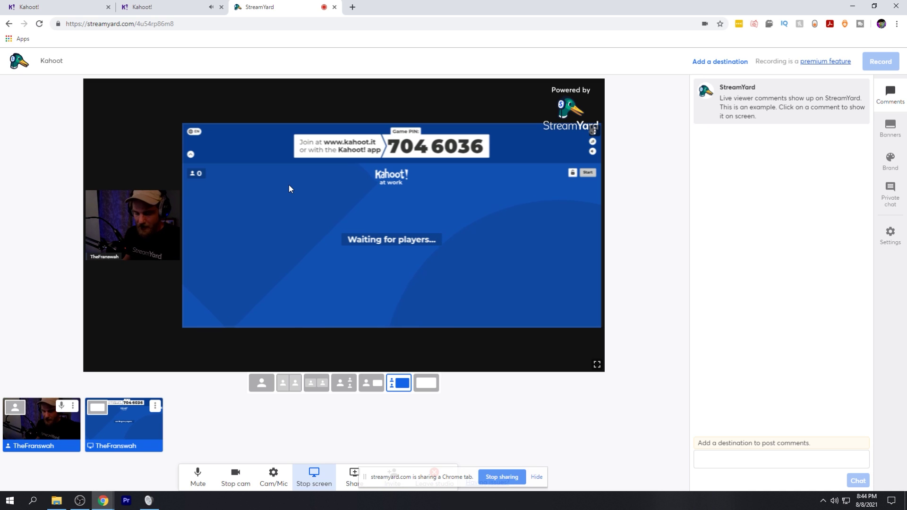
Toggle the StreamYard stage to webcam-only and back to screen share with webcam, then return to the Kahoot lobby
{"action": "left_click", "coordinate": [264, 382]}
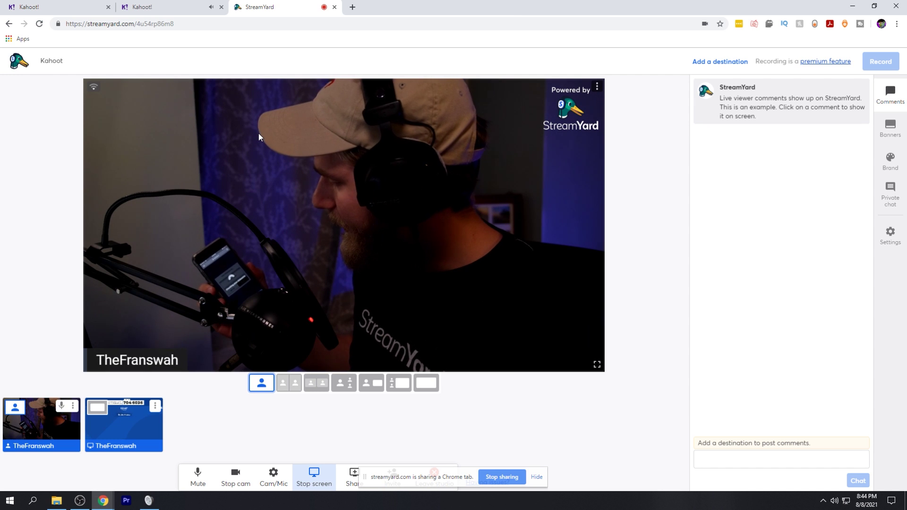
{"action": "left_click", "coordinate": [400, 384]}
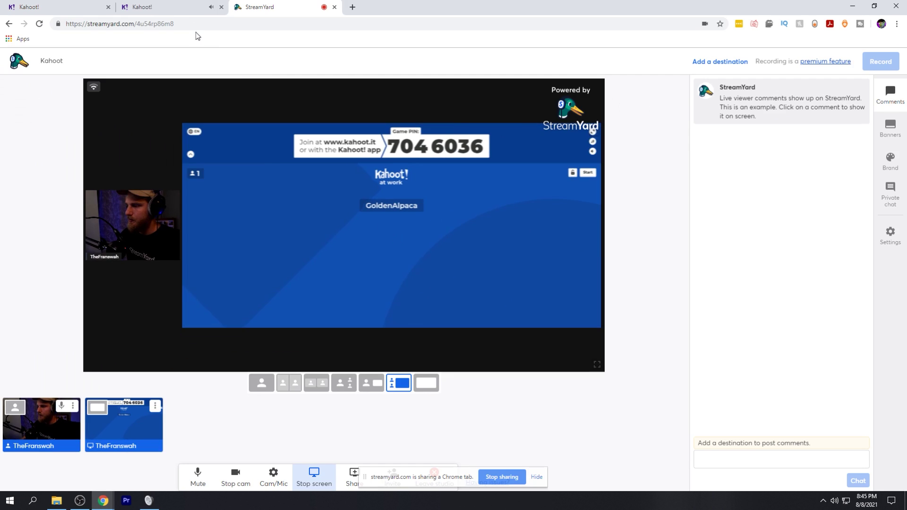
{"action": "left_click", "coordinate": [163, 9]}
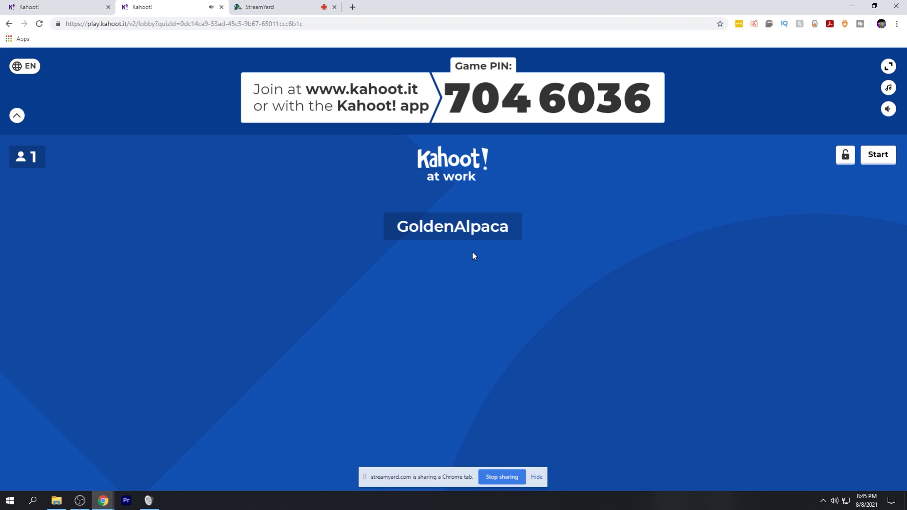
Start the Kahoot game for the joined player and refresh the StreamYard stage to show the Kahoot share beside the webcam
{"action": "left_click", "coordinate": [877, 155]}
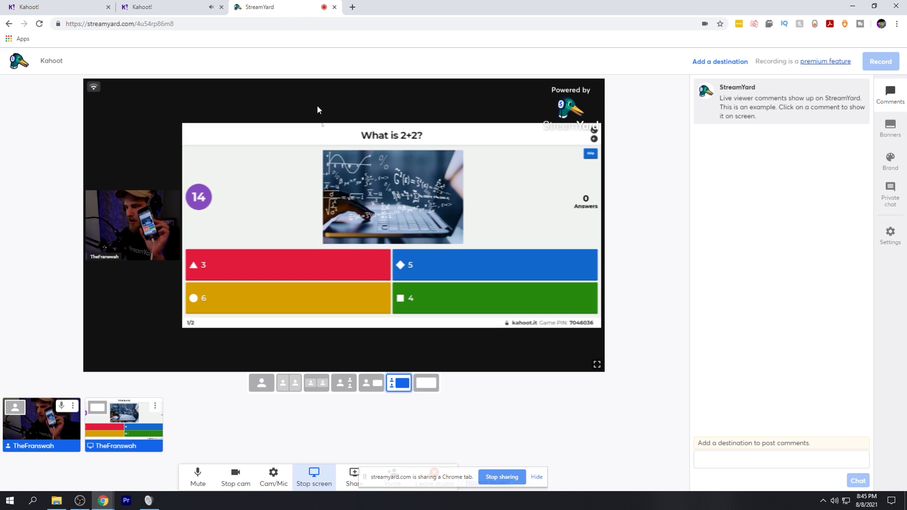
{"action": "left_click", "coordinate": [259, 6]}
{"action": "left_click", "coordinate": [261, 384]}
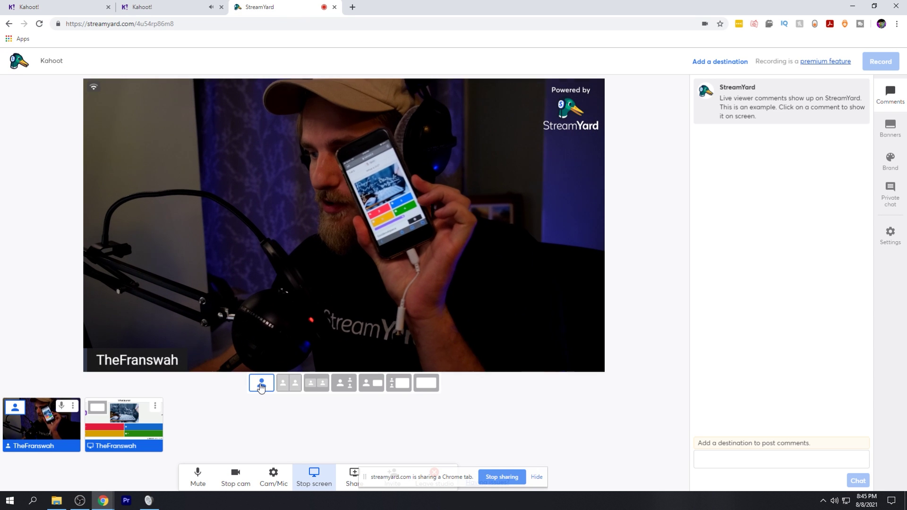
{"action": "left_click", "coordinate": [407, 388]}
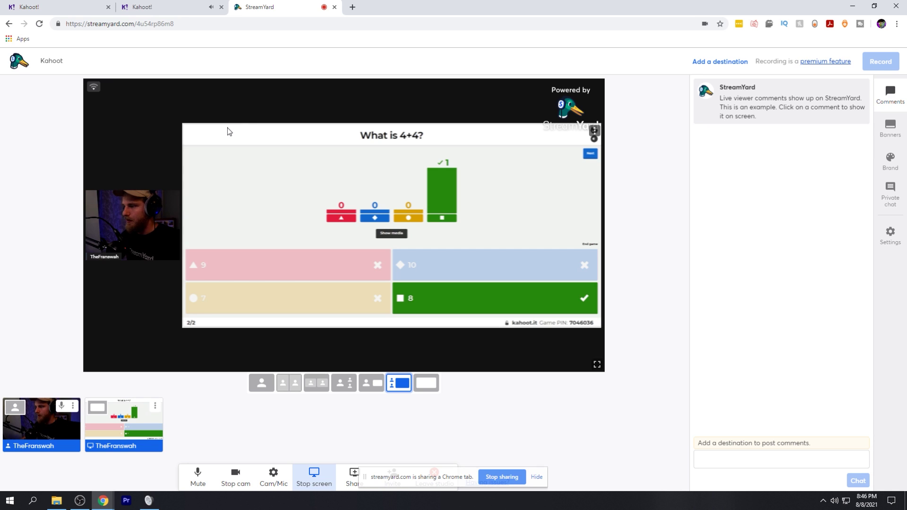
Advance the Kahoot game to the winner podium showing first place with 1502 points
{"action": "left_click", "coordinate": [178, 12]}
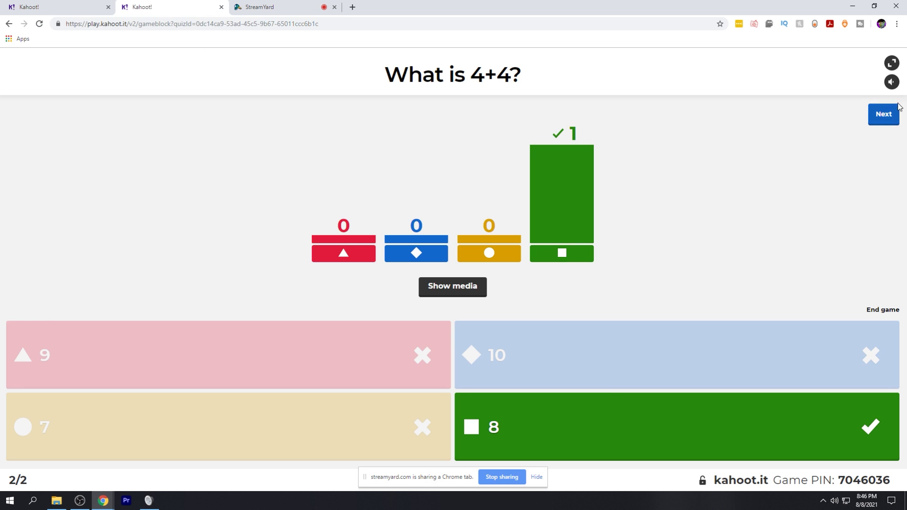
{"action": "left_click", "coordinate": [890, 116]}
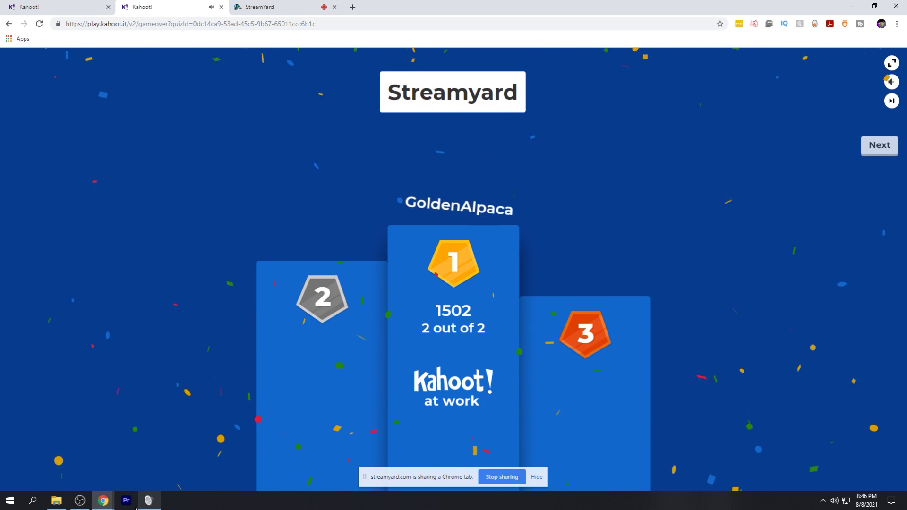
{"action": "mouse_move", "coordinate": [149, 500]}
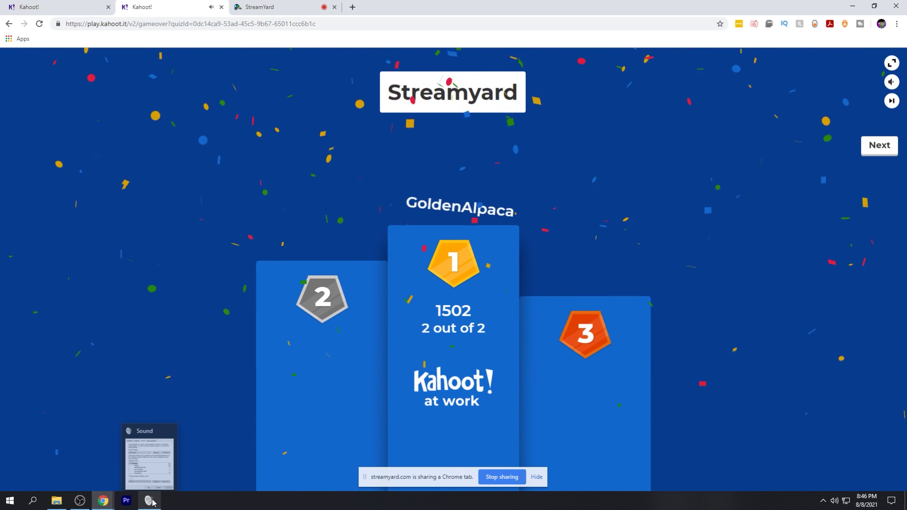